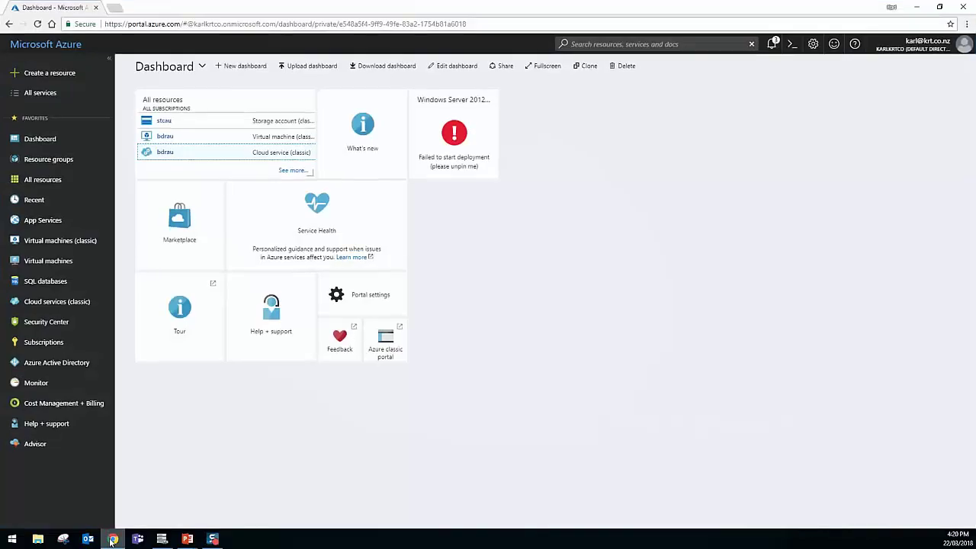
# Step: Go to the file shares list of the stcau storage account in the Azure portal
pyautogui.click(113, 539)
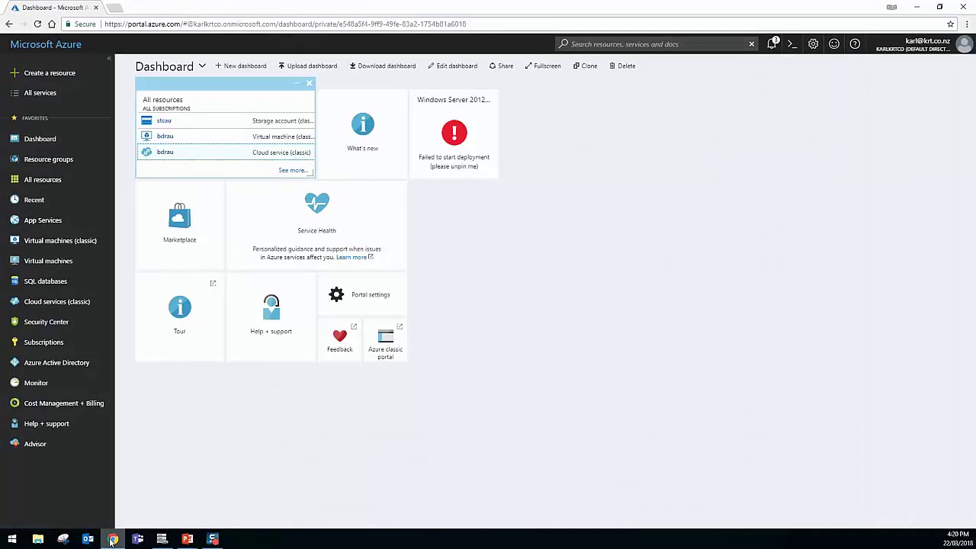
pyautogui.click(58, 179)
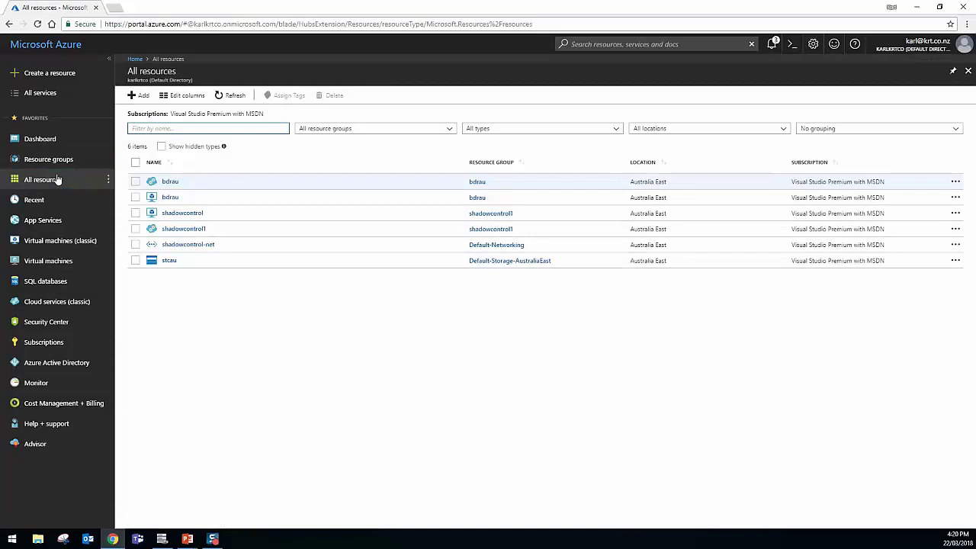
pyautogui.click(168, 261)
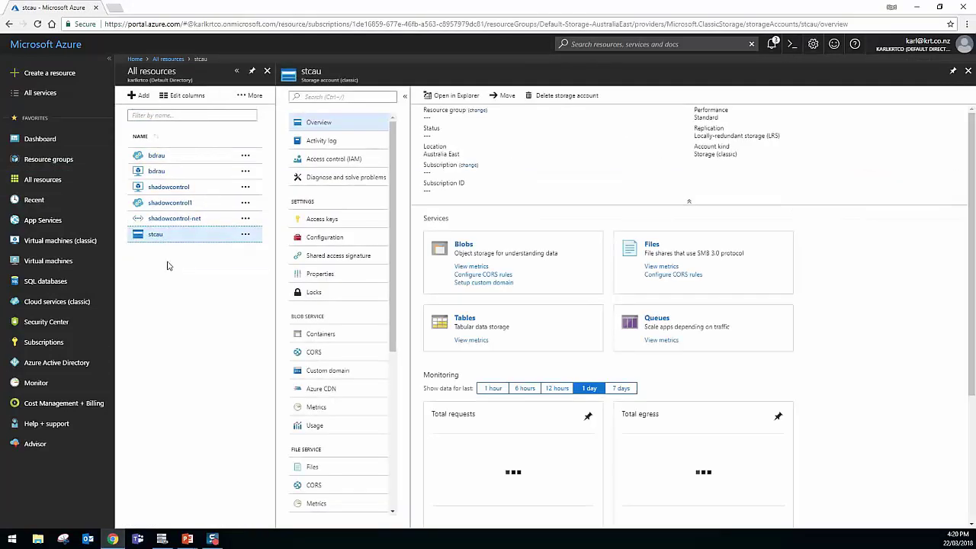
pyautogui.click(313, 468)
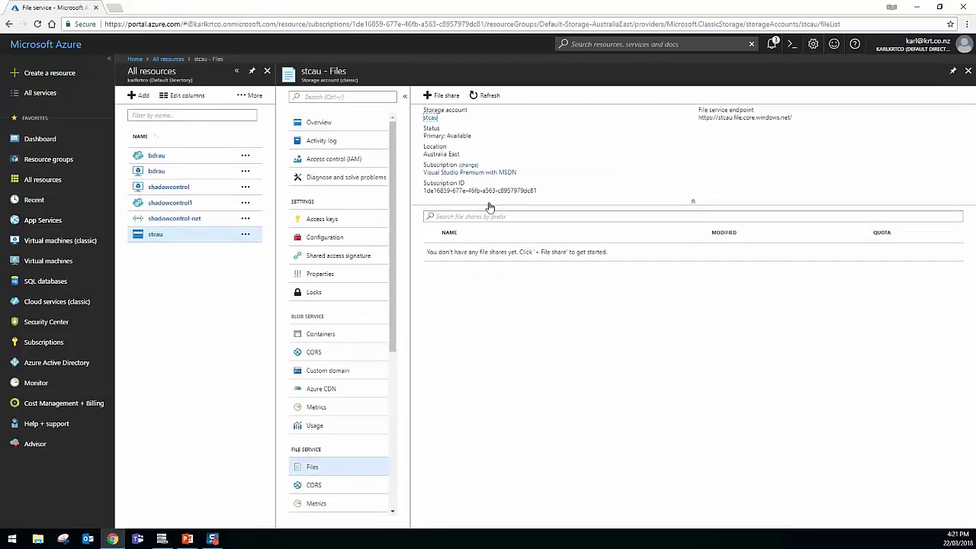
# Step: Create a file share named stcyoutube with a quota of 1024
pyautogui.click(441, 96)
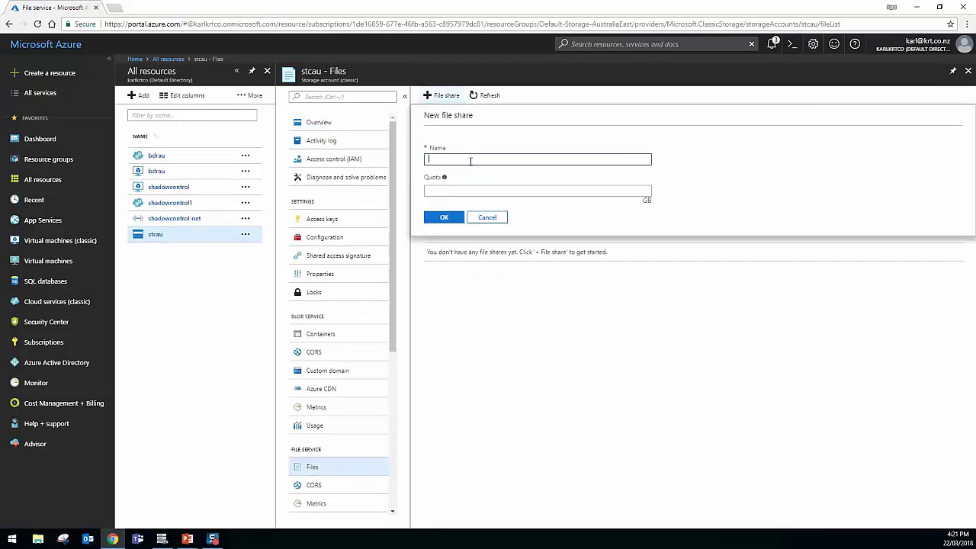
pyautogui.write('stcyoutube')
pyautogui.press('Tab')
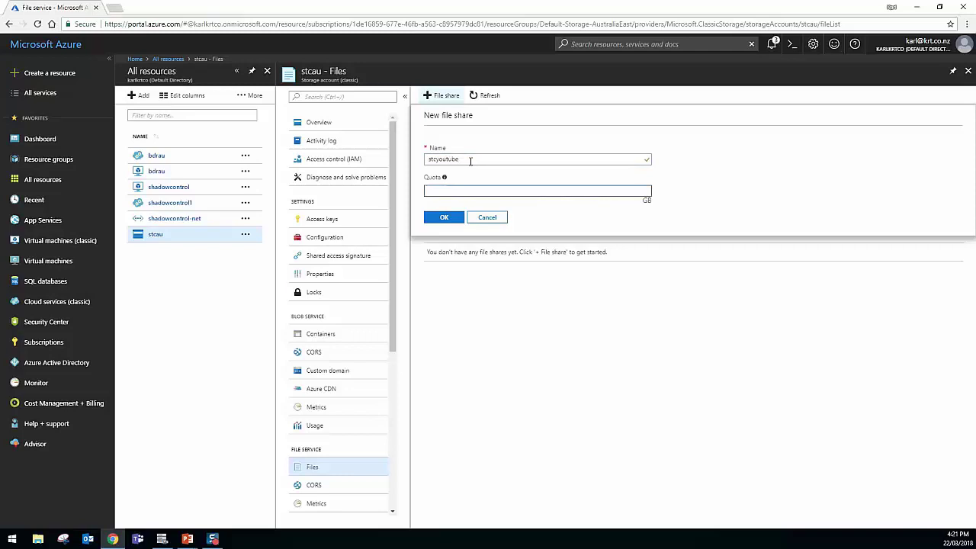
pyautogui.write('1024')
pyautogui.moveTo(444, 180)
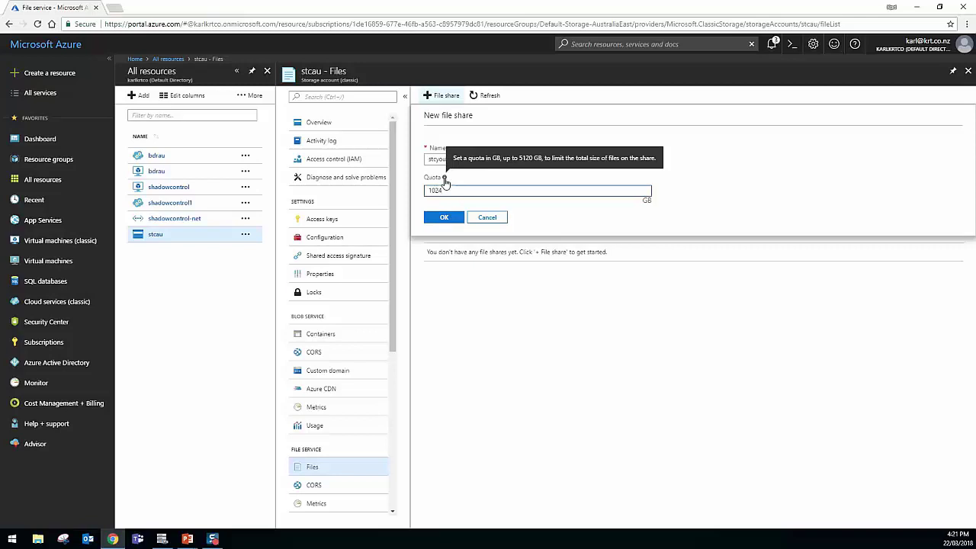
pyautogui.click(448, 220)
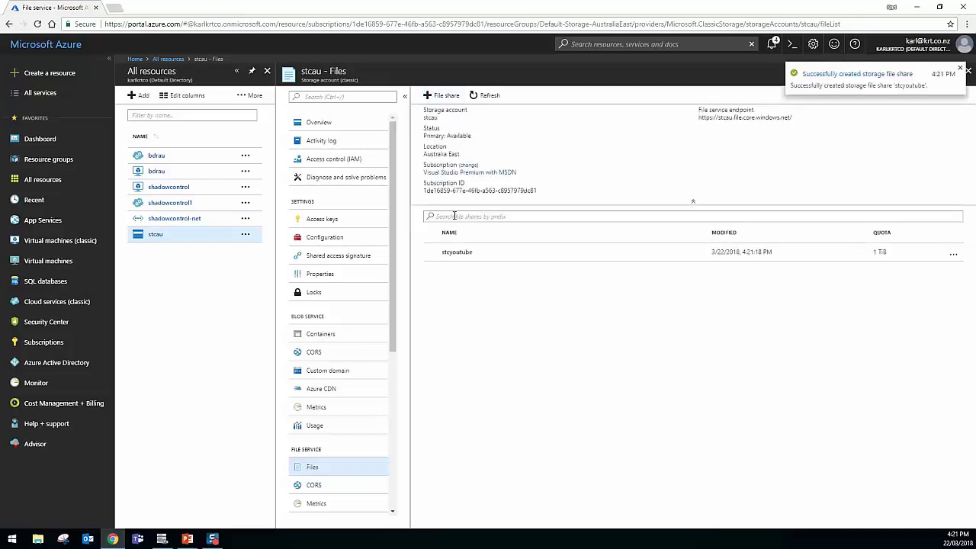
# Step: Display the stcyoutube share's Connect commands and select the Windows net use command
pyautogui.click(955, 257)
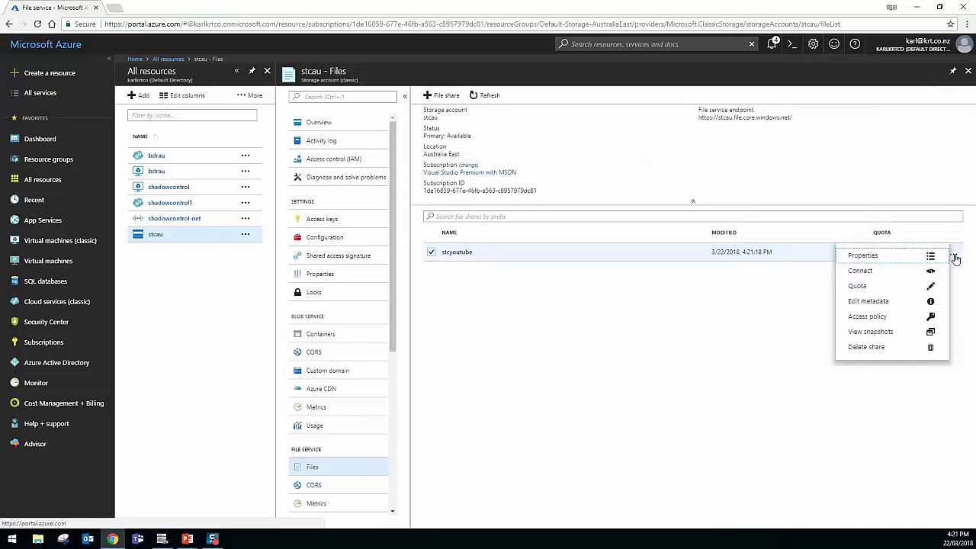
pyautogui.click(877, 271)
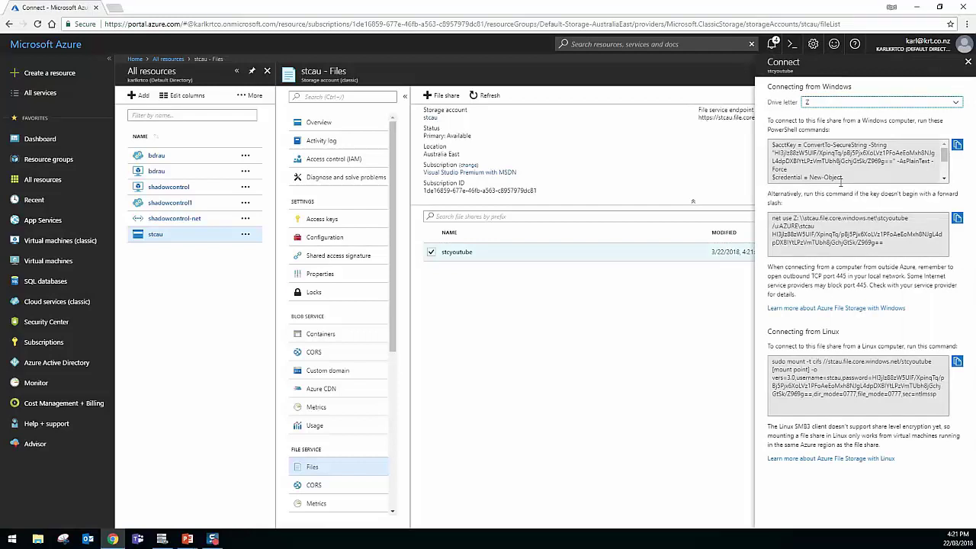
pyautogui.tripleClick(773, 219)
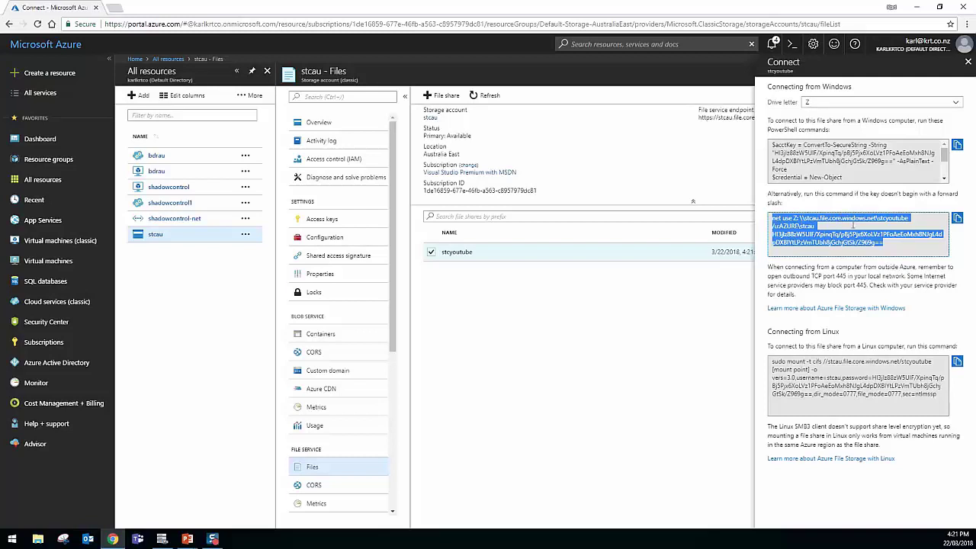
# Step: Create a replication job for I:\Backups with Network Drive as the destination type
pyautogui.click(162, 540)
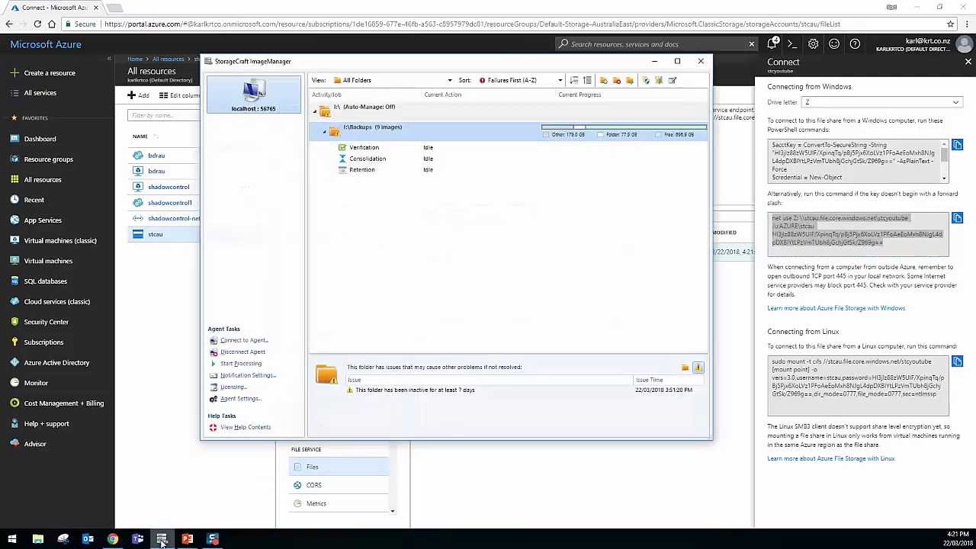
pyautogui.rightClick(392, 135)
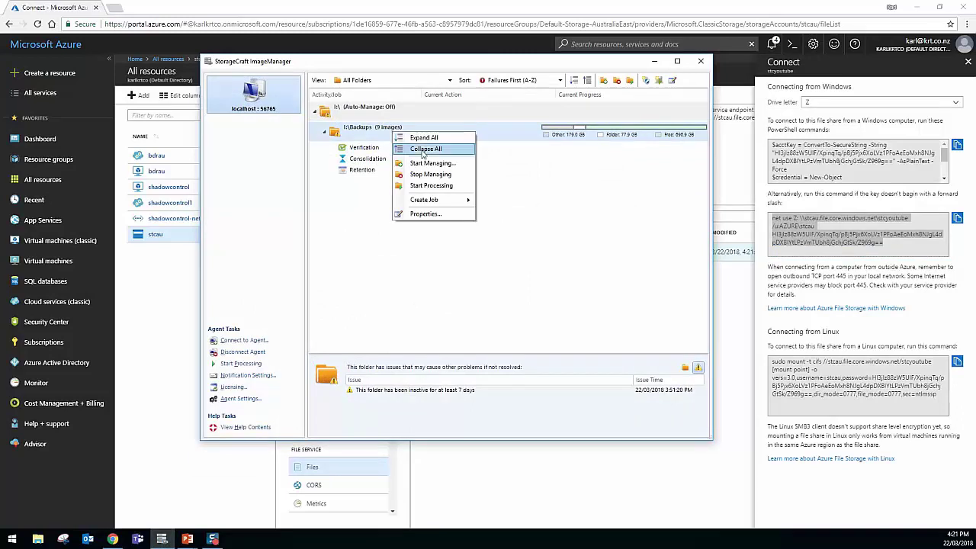
pyautogui.moveTo(433, 200)
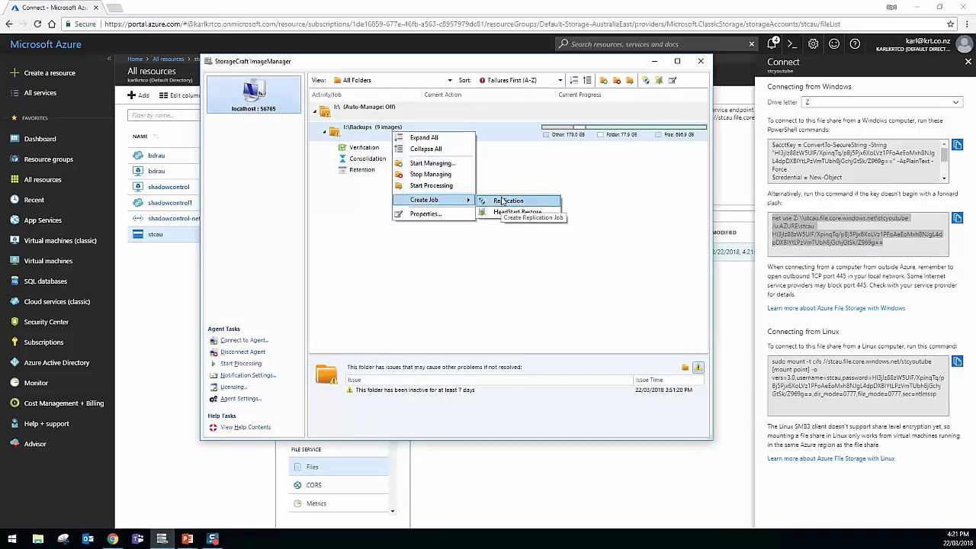
pyautogui.click(502, 201)
pyautogui.click(479, 183)
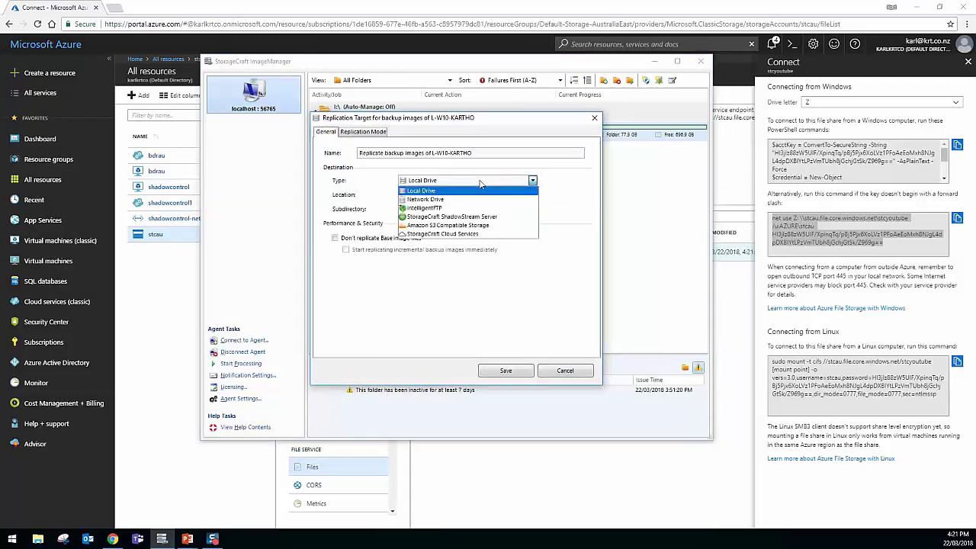
pyautogui.click(466, 200)
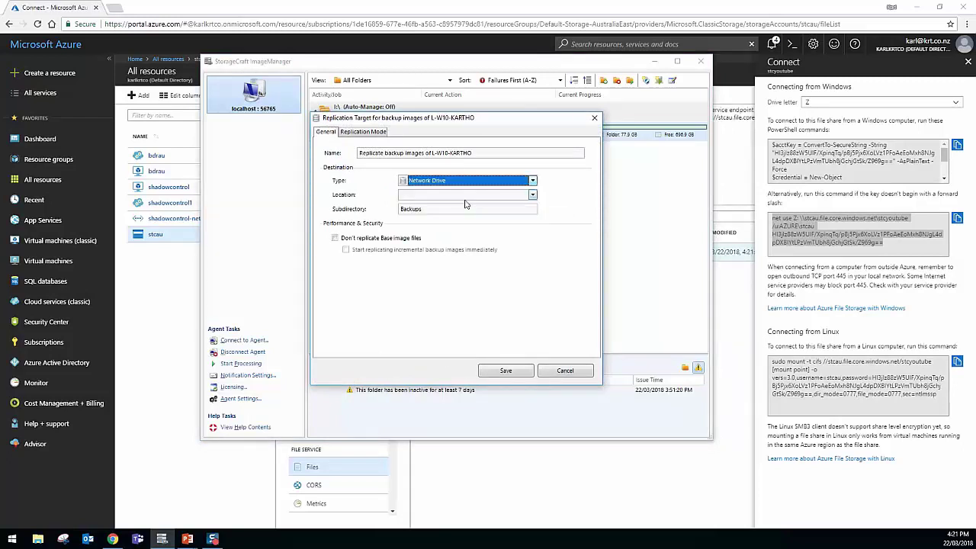
# Step: Add a new network location named 'STC Youtube Azure File'
pyautogui.click(465, 195)
pyautogui.click(463, 216)
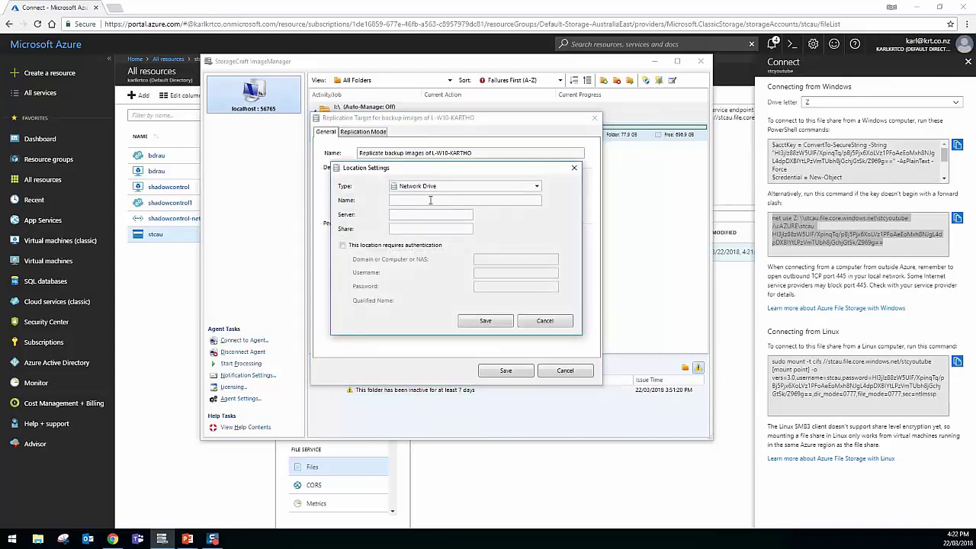
pyautogui.write('STC V')
pyautogui.write('ube Azure File')
# Step: Copy stcau.file.core.windows.net from the net use command into the location's Server field
pyautogui.click(807, 222)
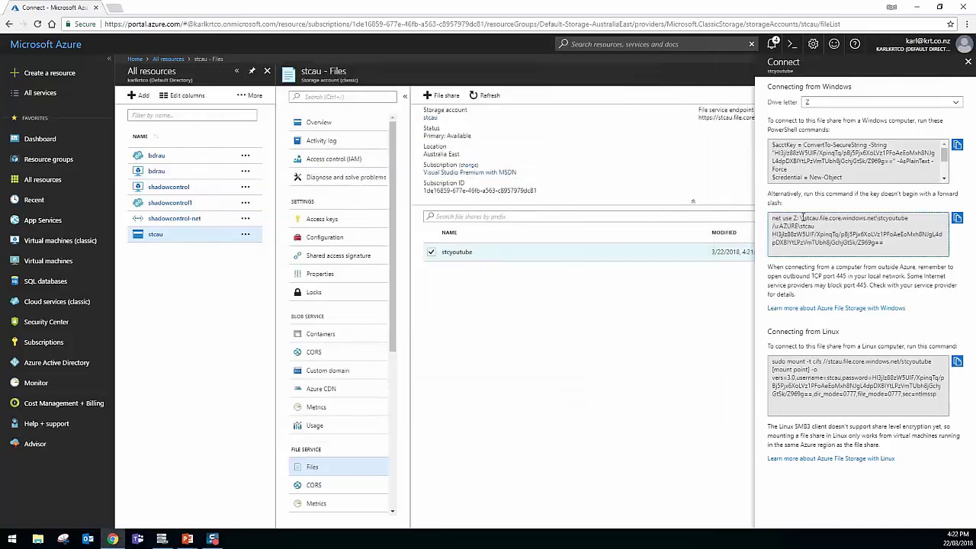
pyautogui.moveTo(803, 218); pyautogui.dragTo(878, 216)
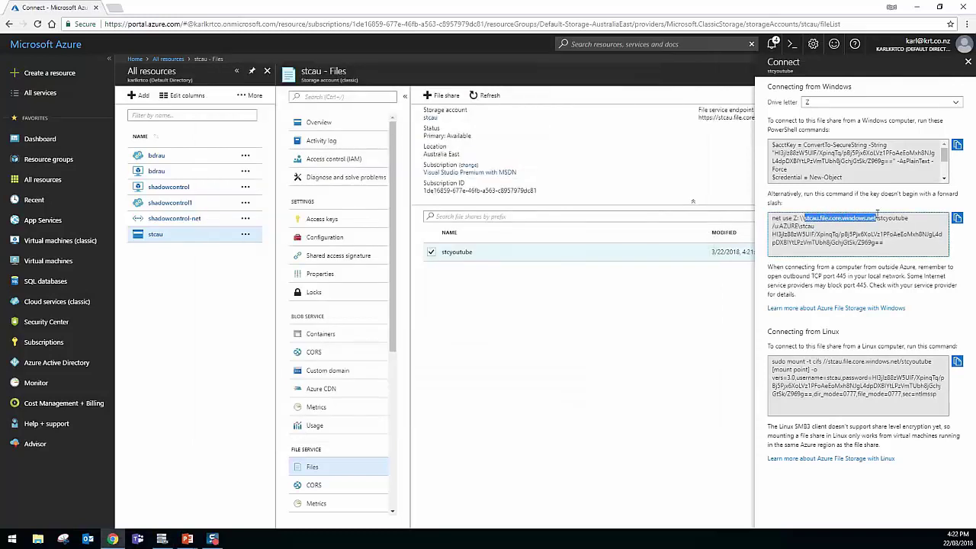
pyautogui.rightClick(843, 223)
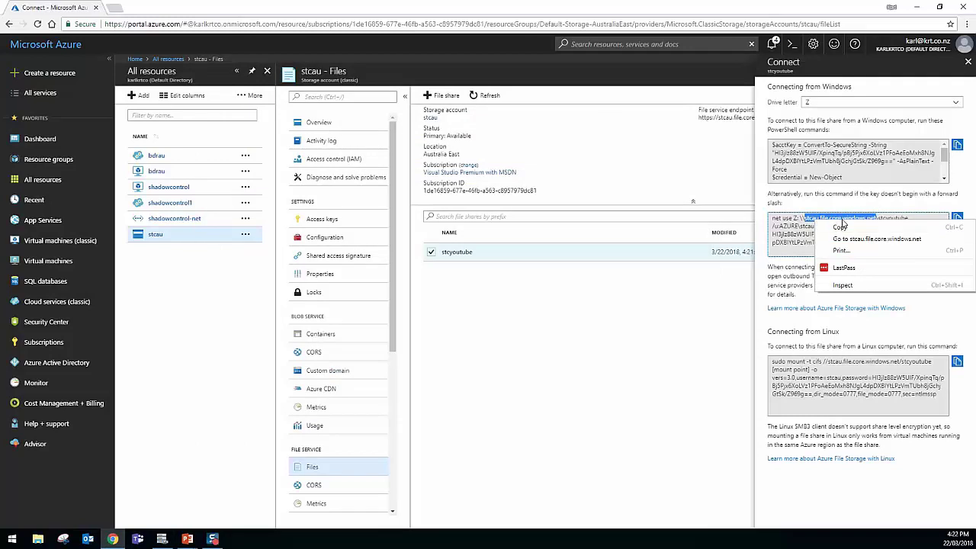
pyautogui.click(855, 231)
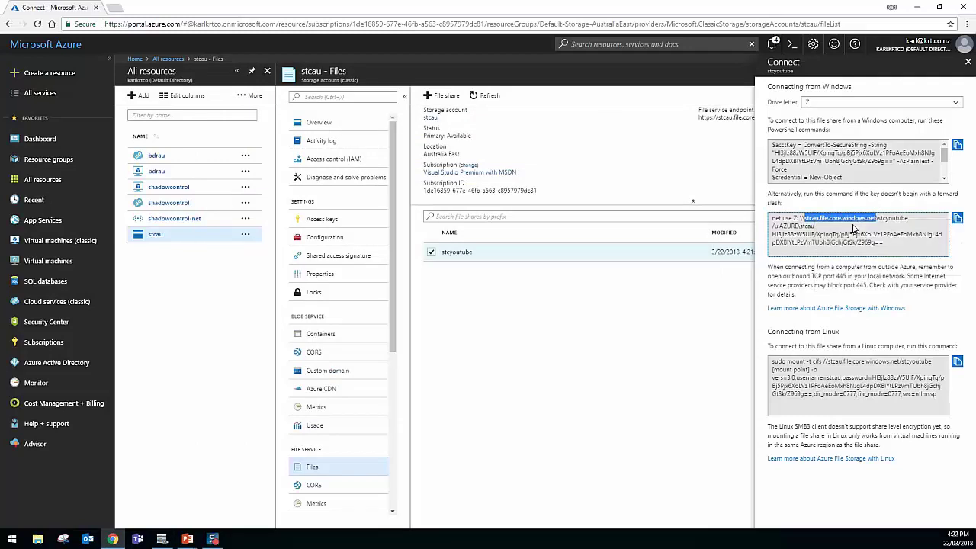
pyautogui.click(162, 539)
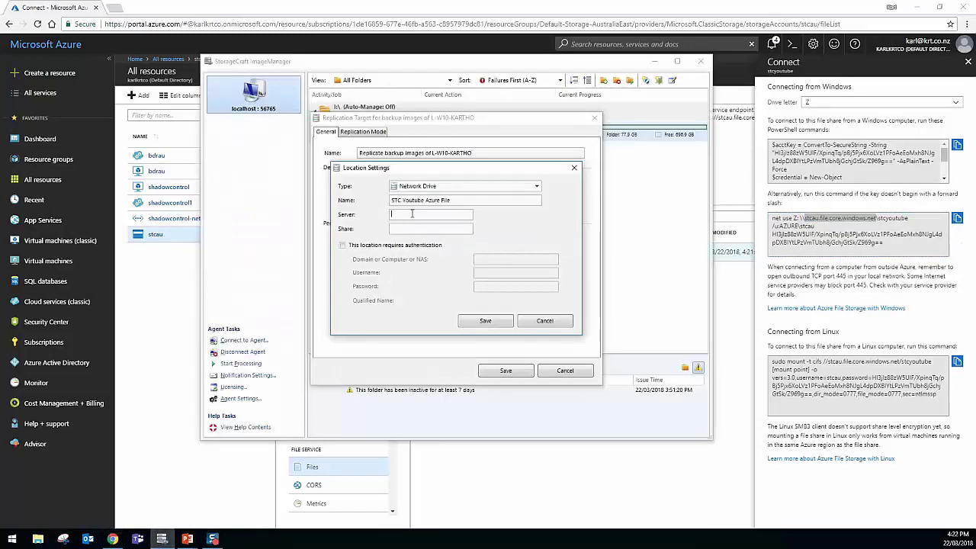
pyautogui.hotkey('ctrl', 'v')
# Step: Enter share name stcyoutube and require authentication for the location
pyautogui.click(898, 223)
pyautogui.doubleClick(898, 222)
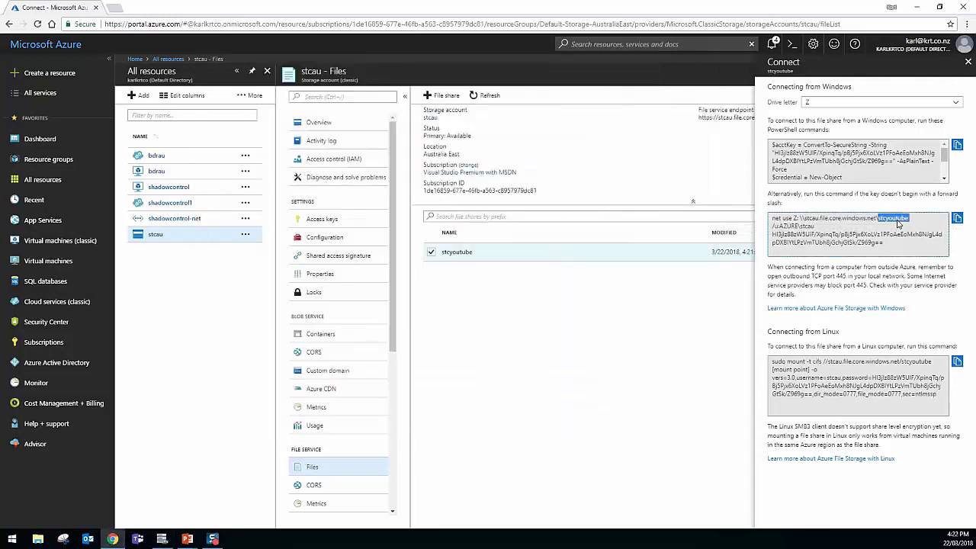
pyautogui.click(163, 539)
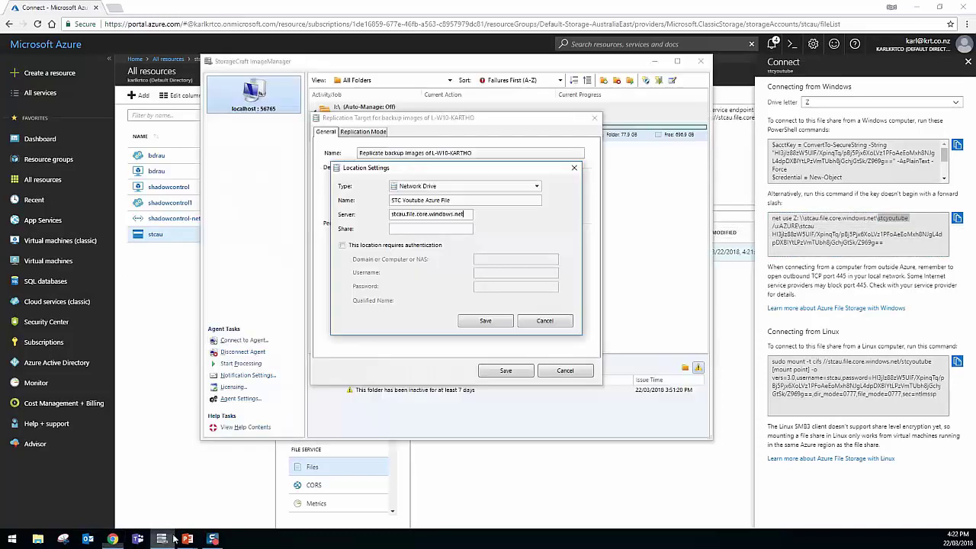
pyautogui.click(431, 229)
pyautogui.hotkey('ctrl', 'v')
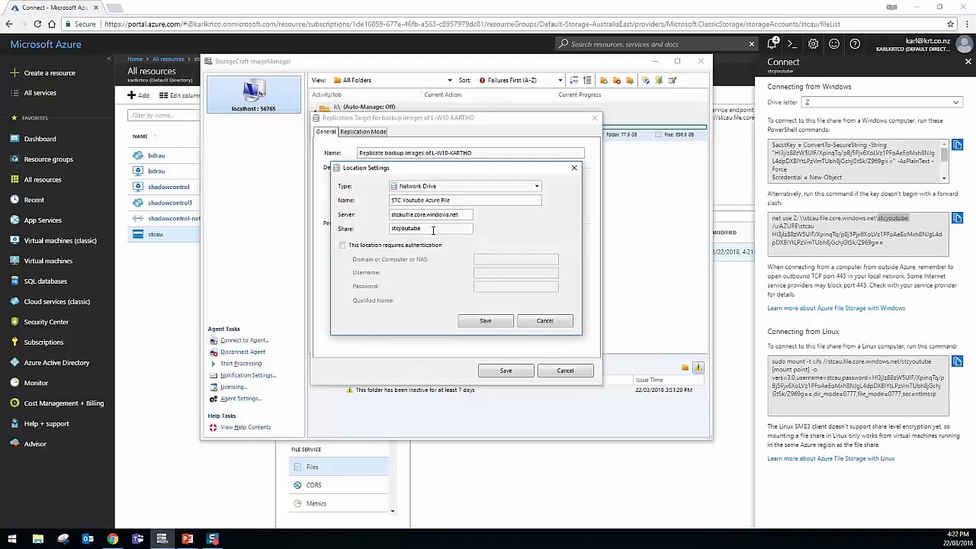
pyautogui.click(404, 246)
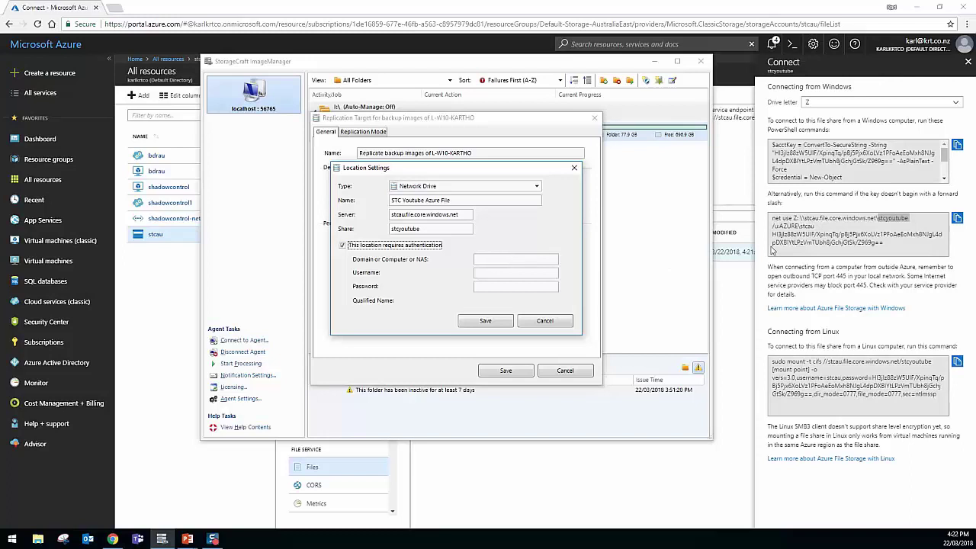
# Step: Set domain AZURE and paste the storage account name as the username
pyautogui.moveTo(774, 227); pyautogui.dragTo(816, 227)
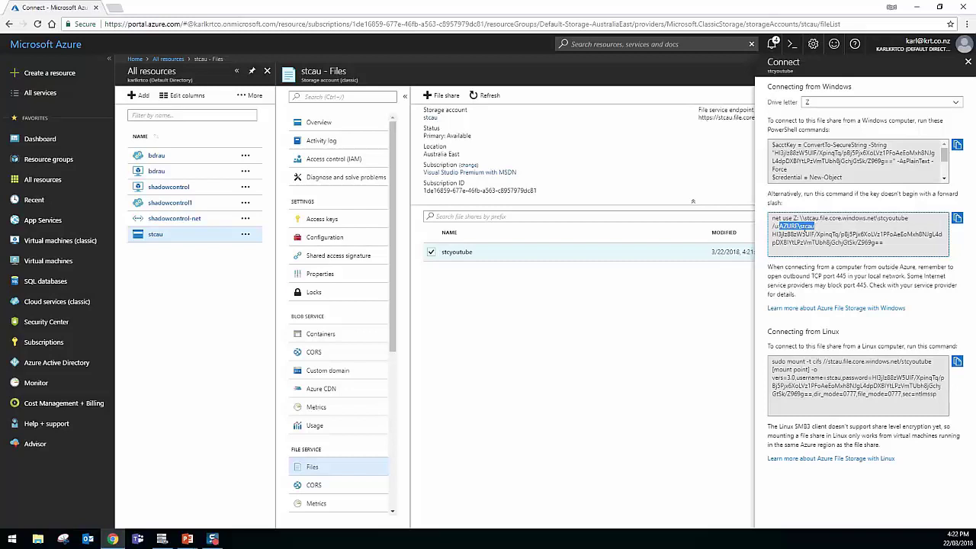
pyautogui.moveTo(816, 227); pyautogui.dragTo(800, 226)
pyautogui.click(162, 539)
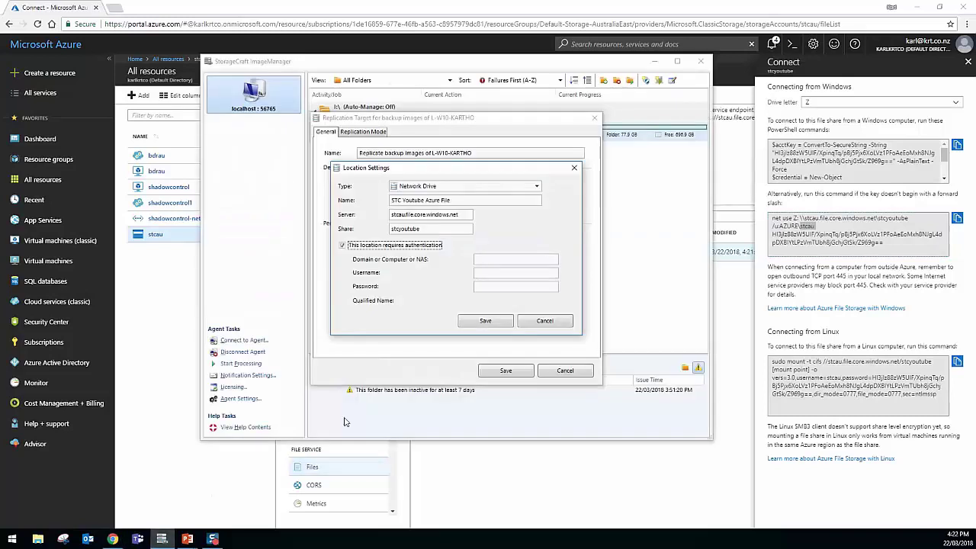
pyautogui.click(497, 259)
pyautogui.write('AZURE')
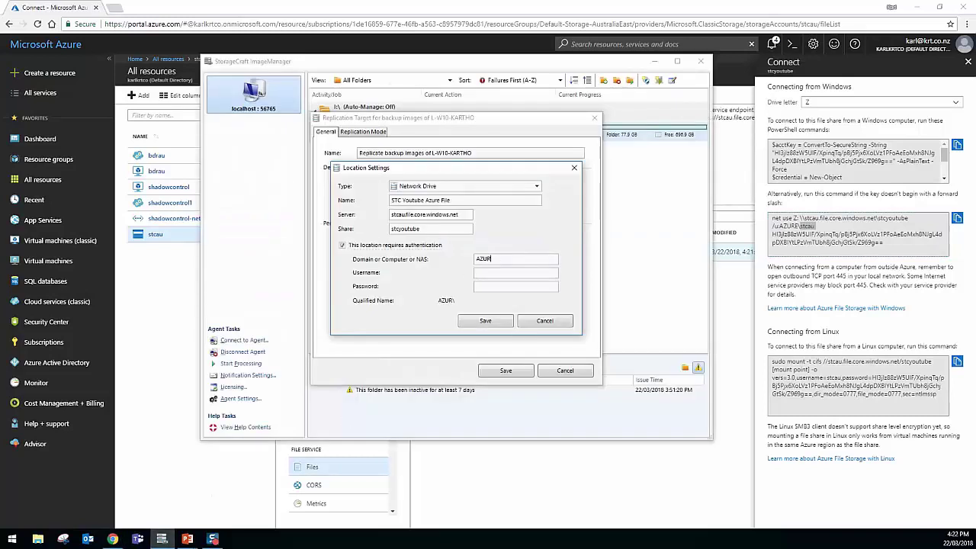
pyautogui.press('Tab')
pyautogui.hotkey('ctrl', 'v')
# Step: Copy the storage access key from the Azure command and paste it as the password
pyautogui.click(817, 225)
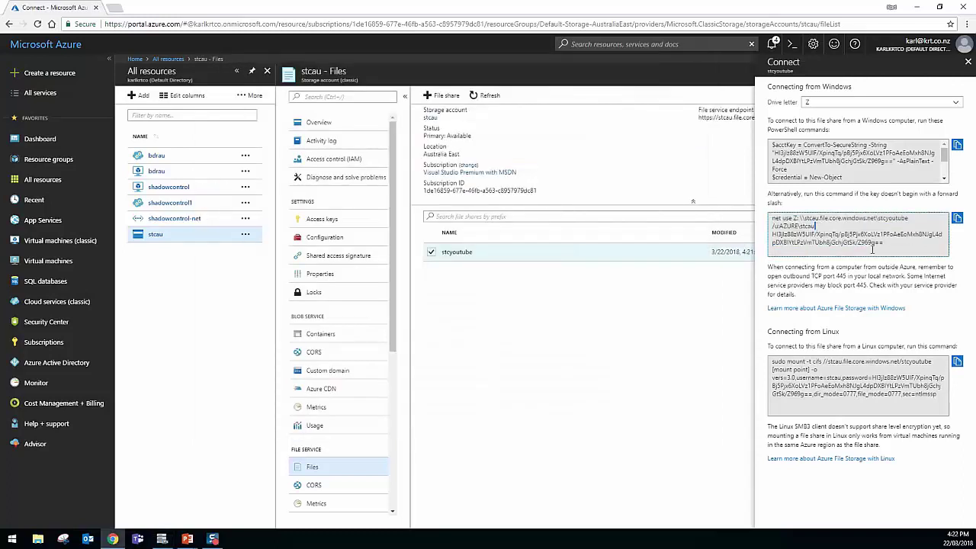
pyautogui.moveTo(885, 242); pyautogui.dragTo(772, 236)
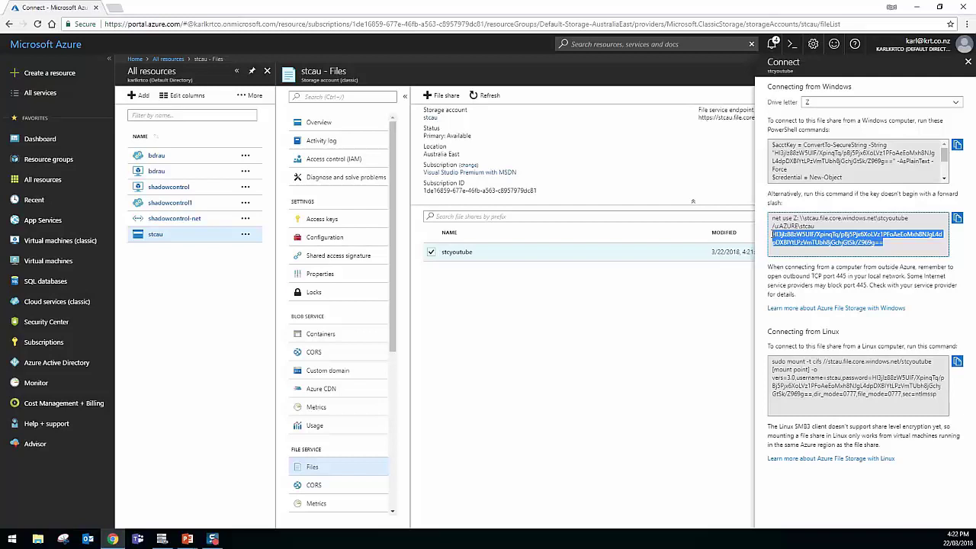
pyautogui.rightClick(772, 235)
pyautogui.click(813, 246)
pyautogui.click(162, 540)
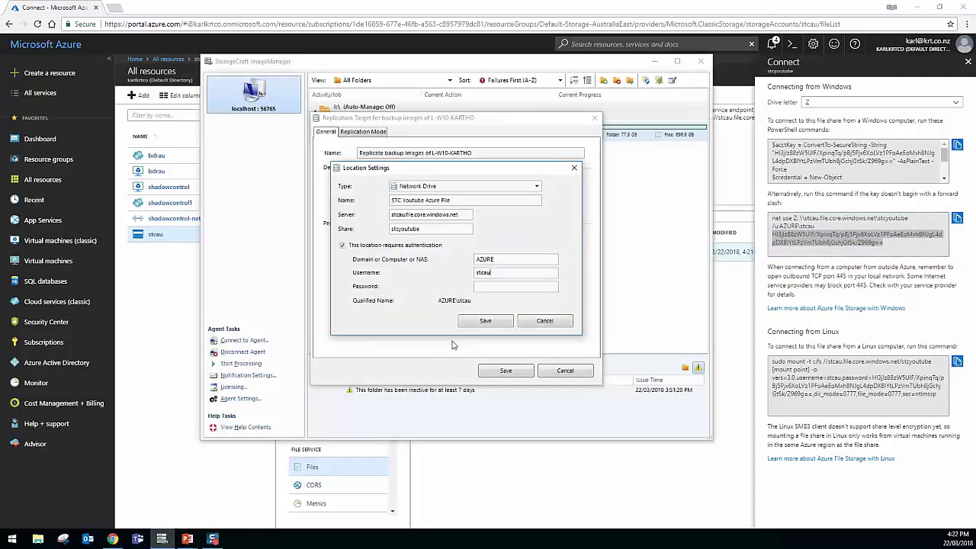
pyautogui.click(501, 288)
pyautogui.hotkey('ctrl', 'v')
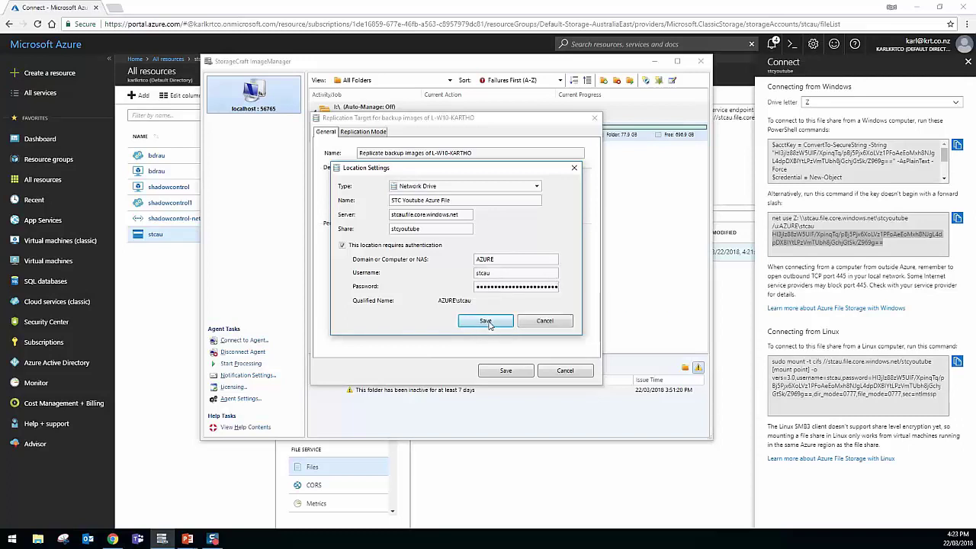
# Step: Save the location settings and verify the target uses the stcyoutube share with subdirectory Backups
pyautogui.click(489, 322)
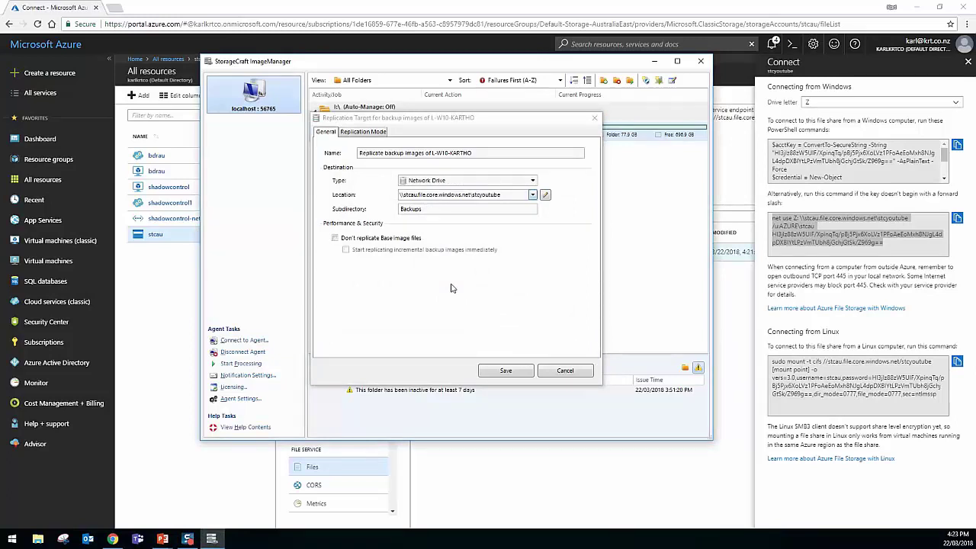
pyautogui.click(453, 208)
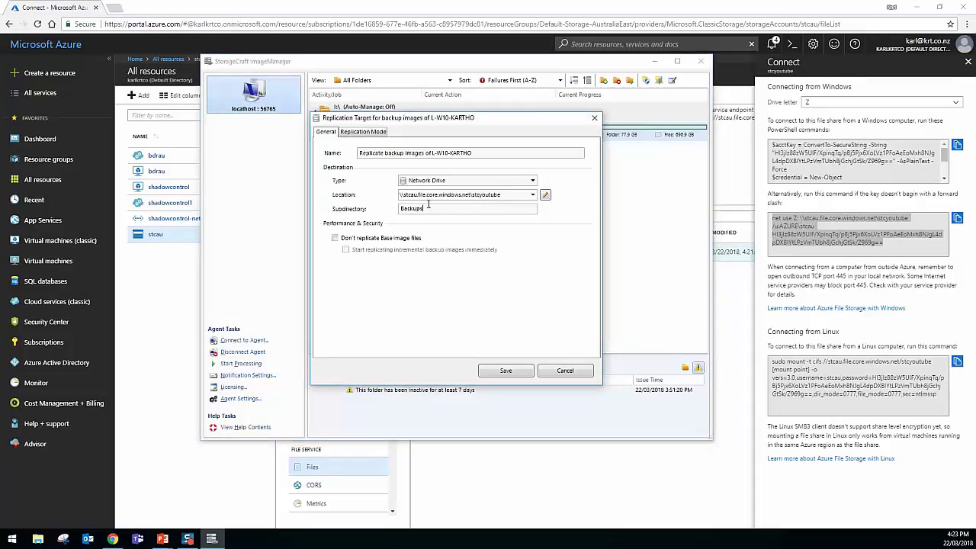
pyautogui.moveTo(450, 122); pyautogui.dragTo(526, 216)
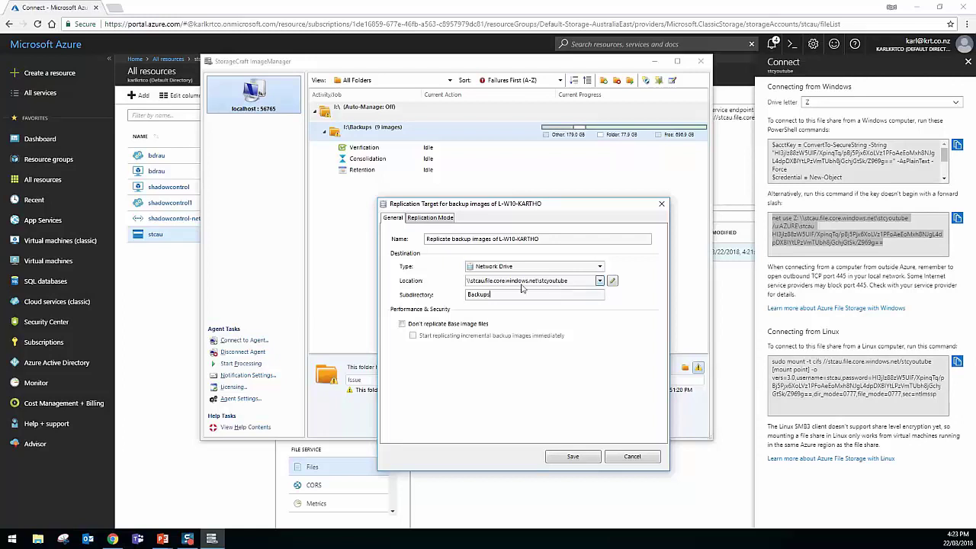
pyautogui.doubleClick(479, 295)
# Step: Show the Replication Mode options, set to replicate all consolidated files
pyautogui.click(448, 218)
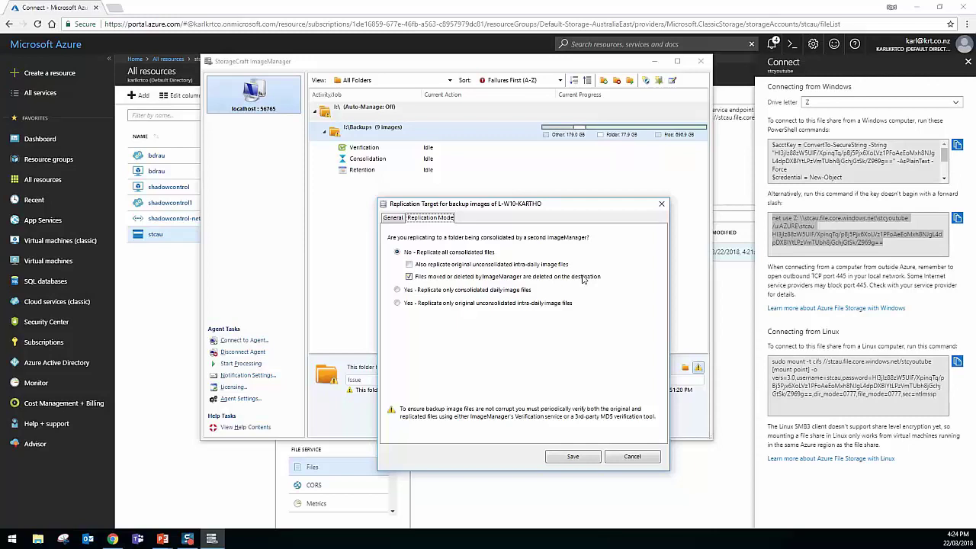
# Step: Minimize Chrome and leave 'Also replicate original unconsolidated intra-daily image files' unticked
pyautogui.click(915, 6)
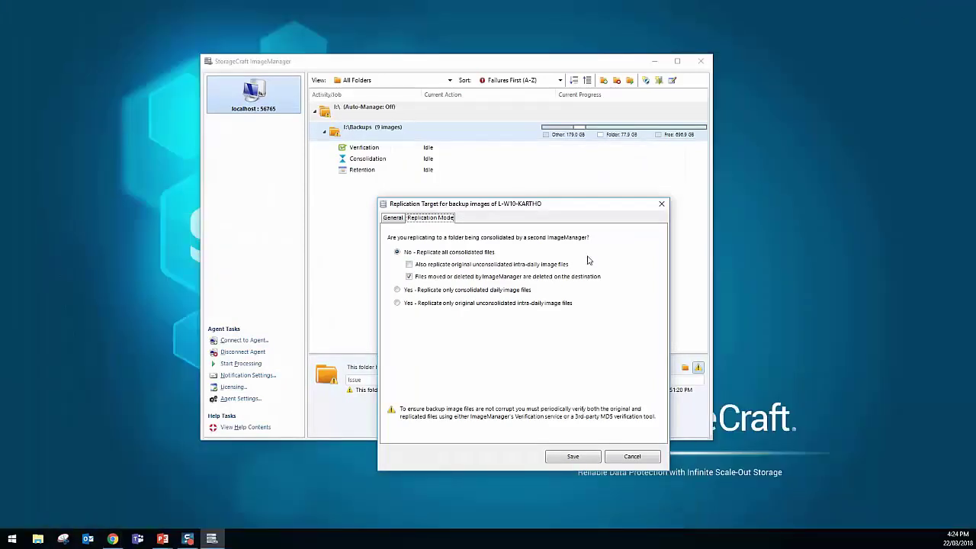
pyautogui.click(471, 264)
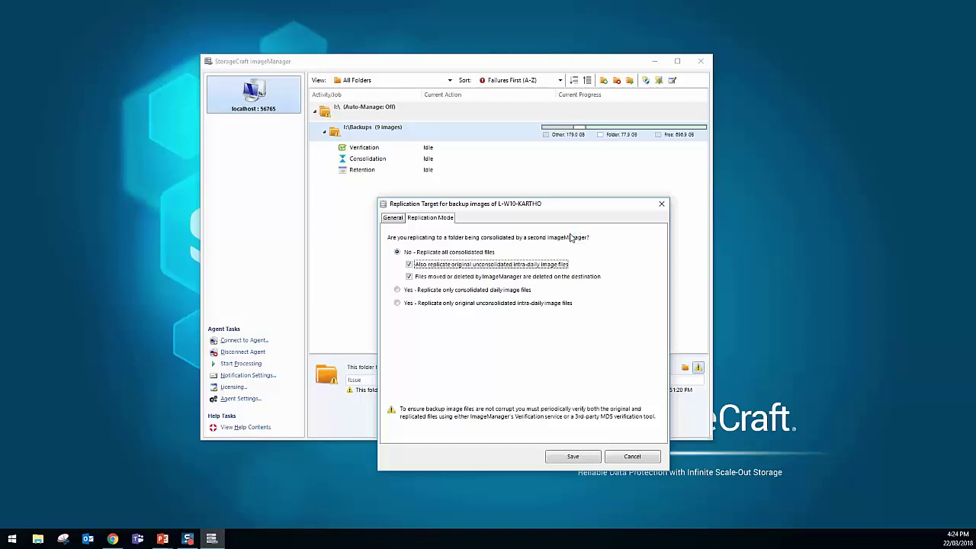
pyautogui.click(520, 265)
# Step: Save the replication target, select the Replicate backup images job, and launch Task Manager
pyautogui.click(573, 456)
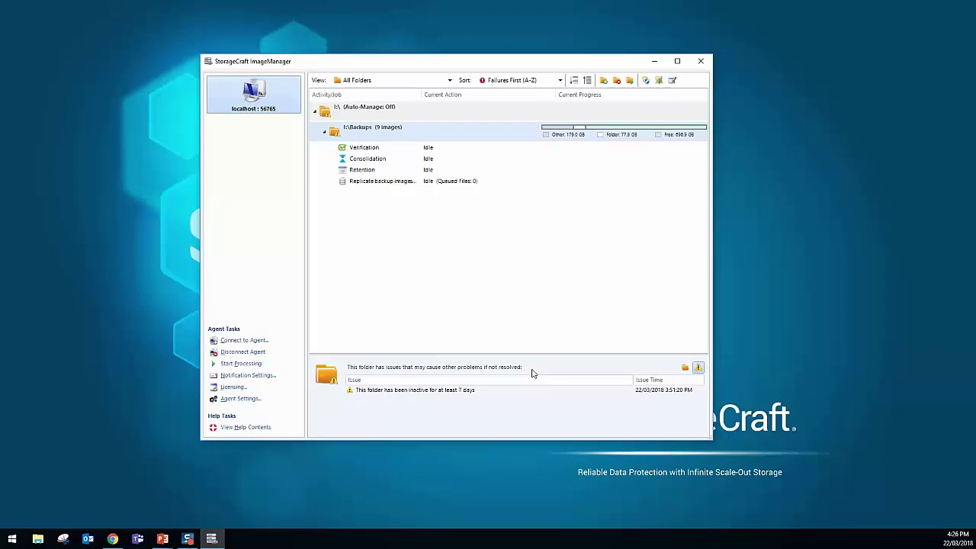
pyautogui.click(469, 181)
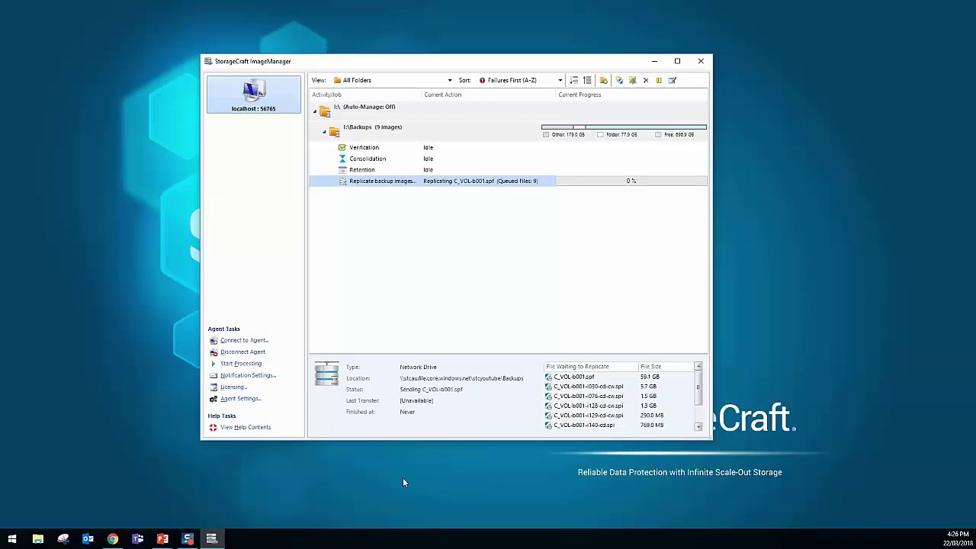
pyautogui.rightClick(388, 533)
pyautogui.click(451, 498)
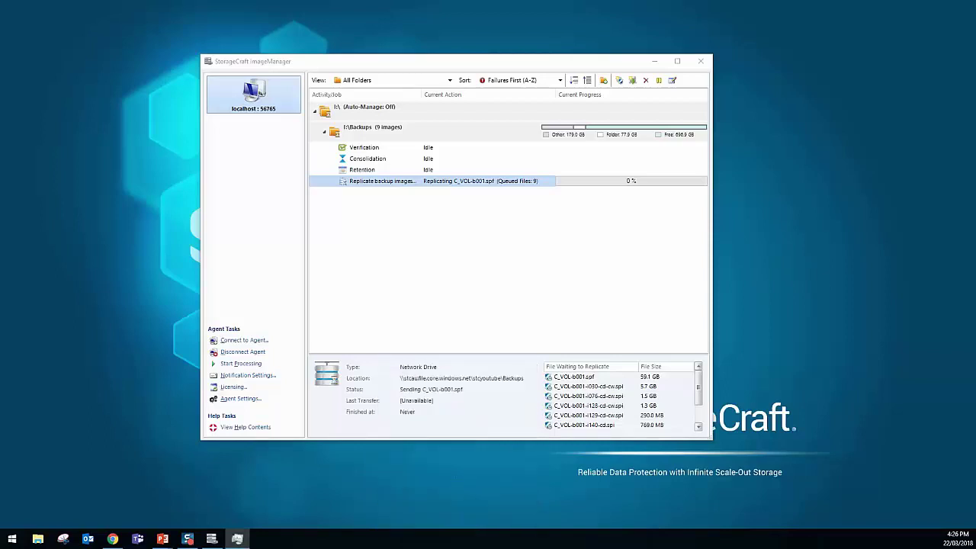
# Step: Check the Ethernet adapter's send rate of about 26 Mbps in Task Manager's Performance view
pyautogui.click(159, 138)
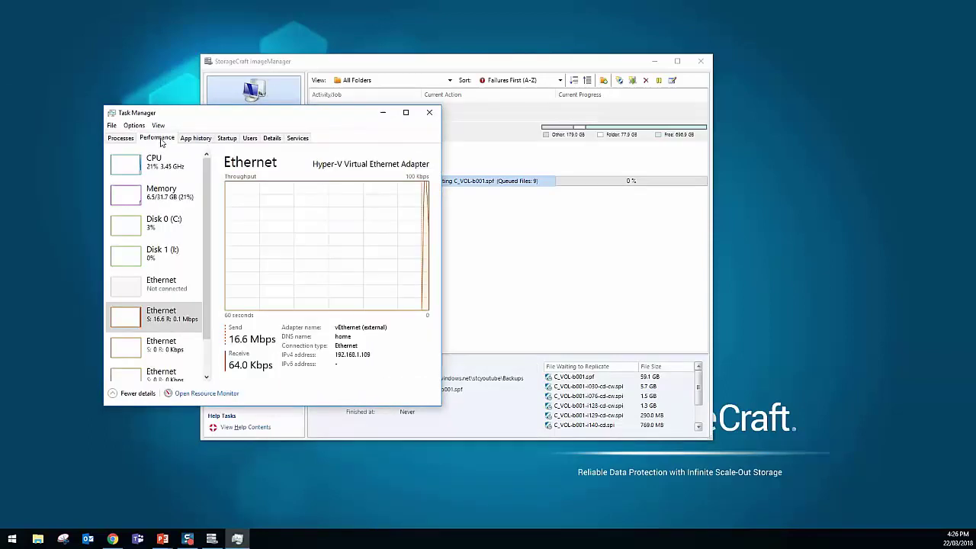
pyautogui.click(175, 318)
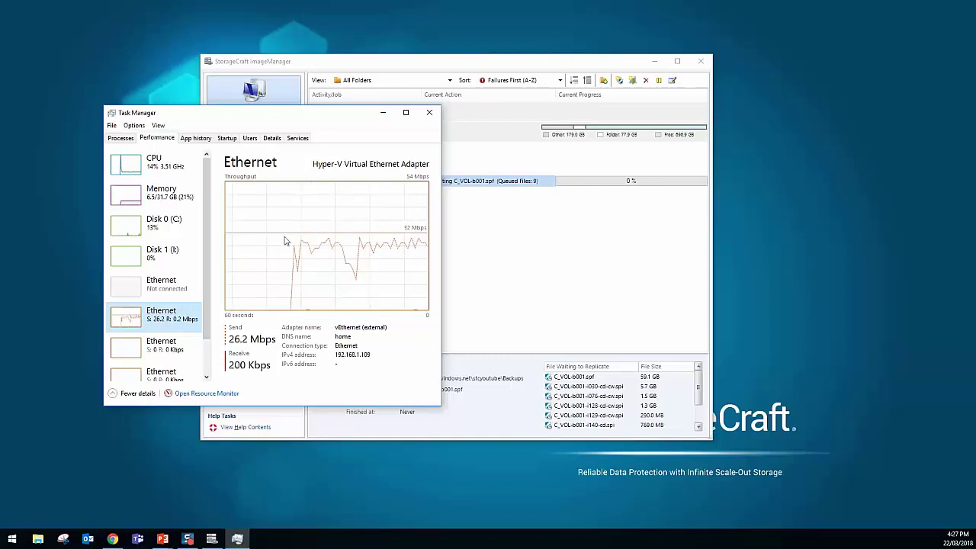
pyautogui.click(429, 113)
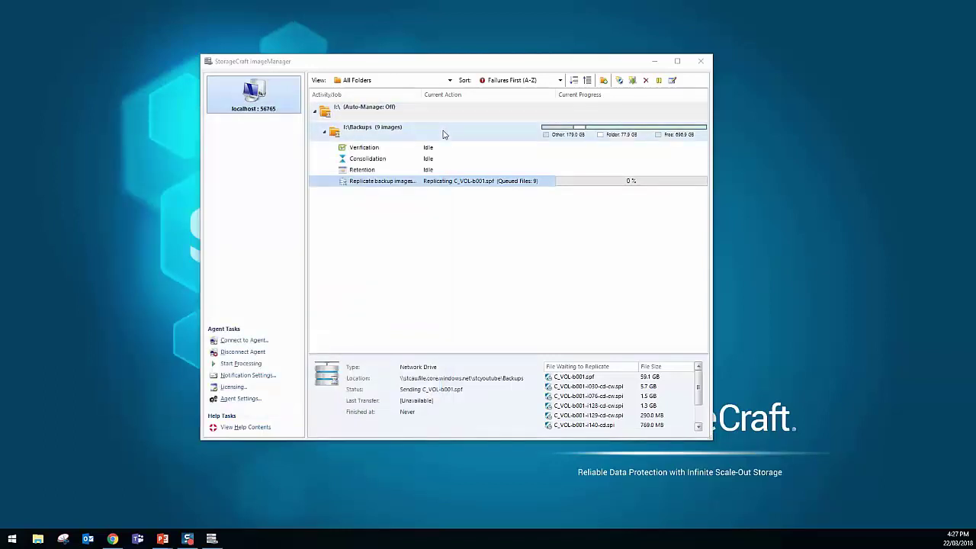